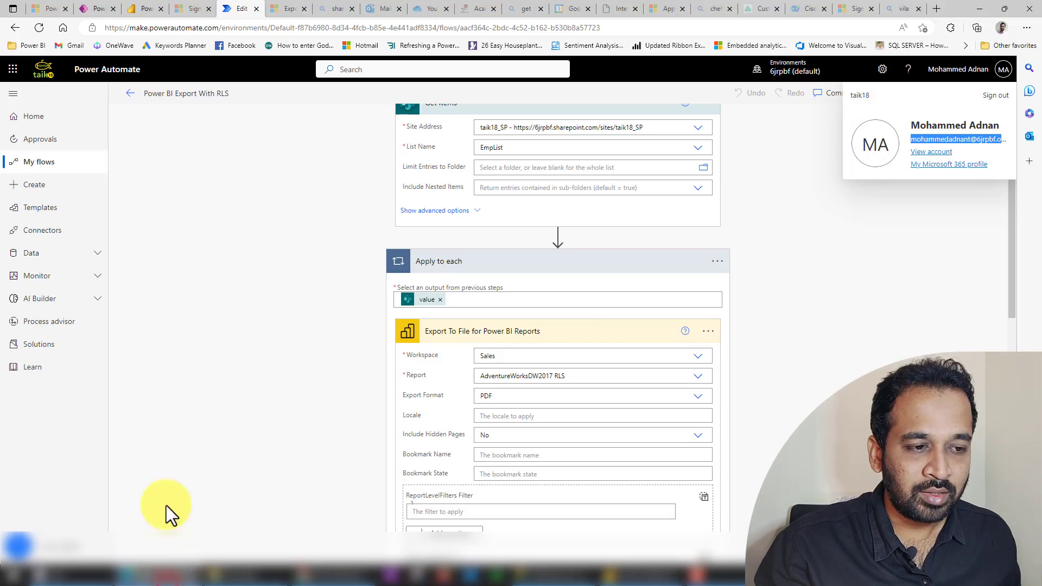
Step: Examine the Export To File for Power BI Reports action, especially its Identities username, dataset and roles fields
scroll(607, 283, up, 1)
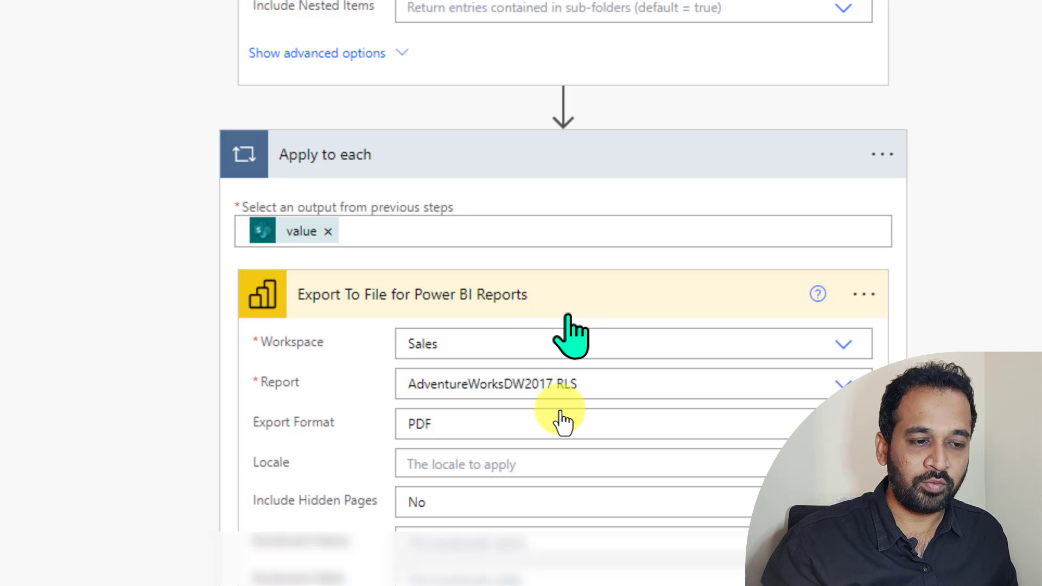
scroll(563, 408, down, 10)
scroll(557, 418, down, 3)
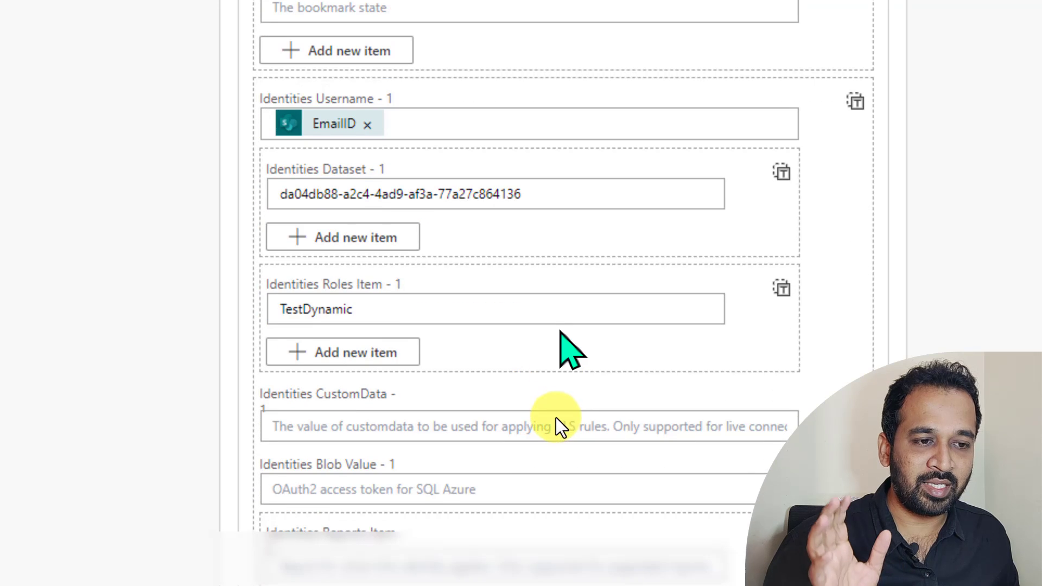
scroll(564, 416, down, 6)
click(554, 441)
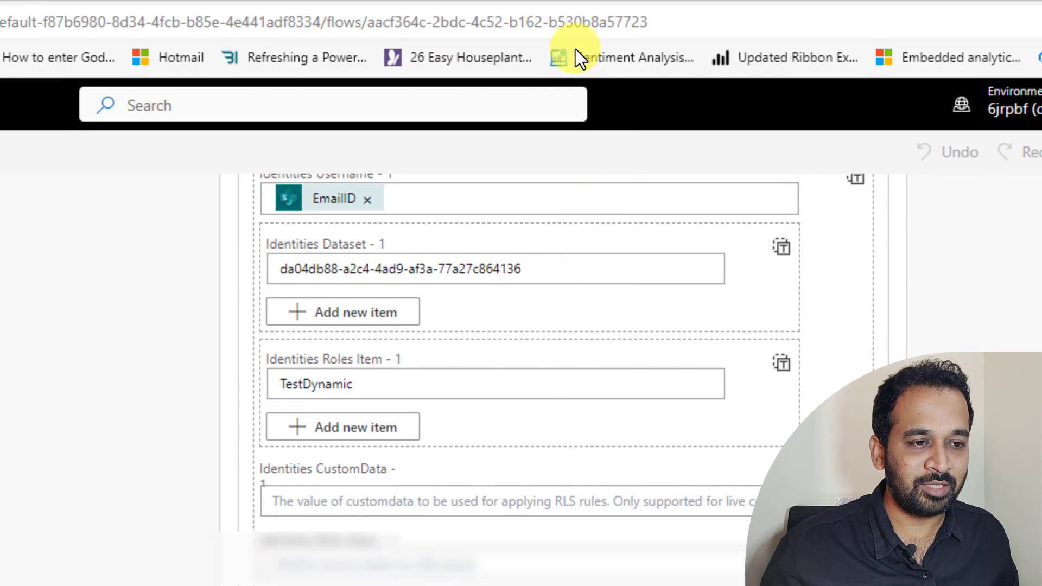
scroll(550, 225, up, 5)
scroll(575, 252, down, 4)
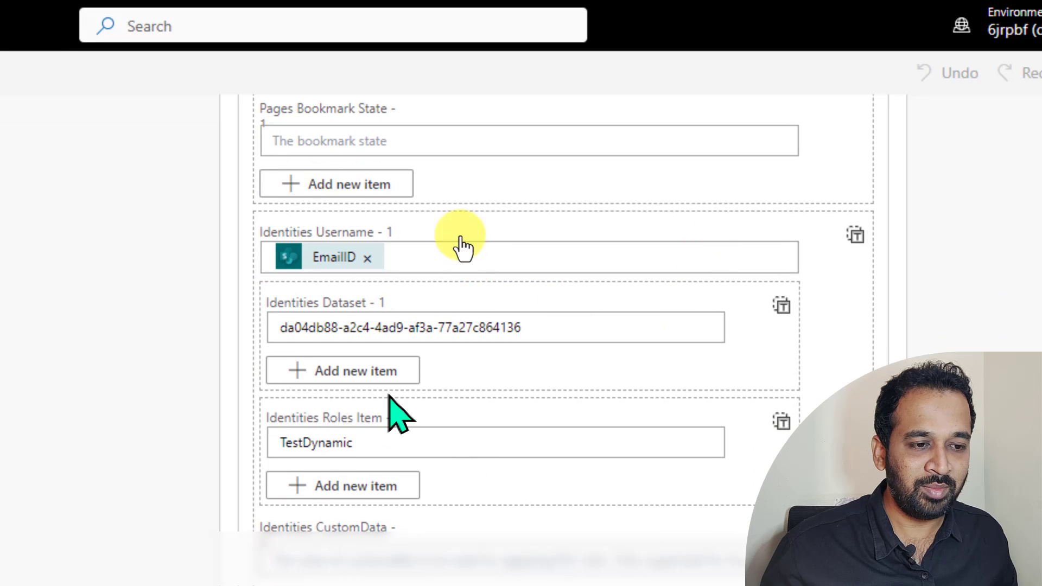
scroll(510, 216, up, 5)
scroll(600, 304, down, 3)
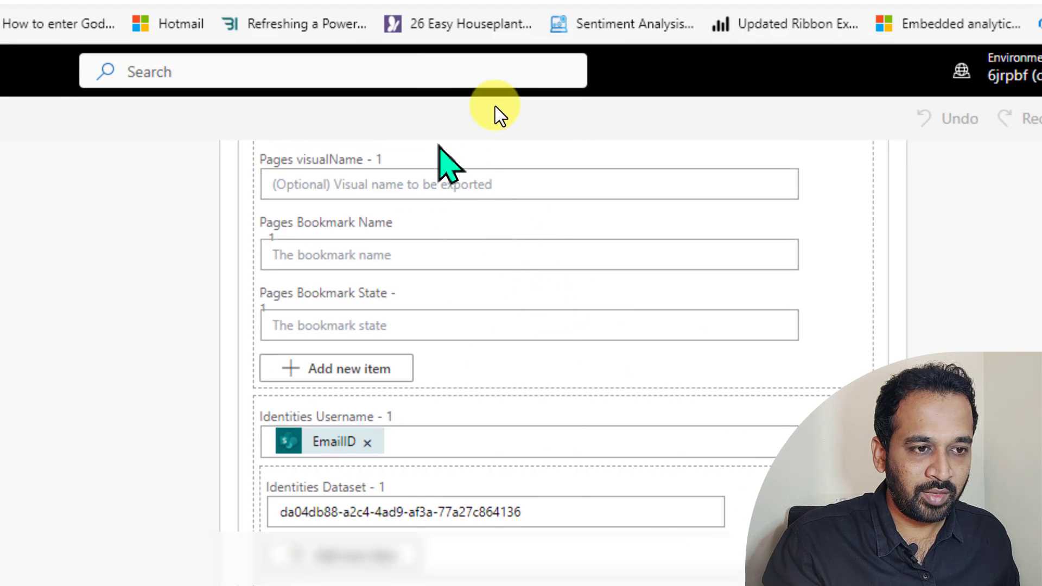
Step: Switch to the YouTube video in Chrome to check its Identities Username example, and return to the Power Automate flow
key(alt+Tab)
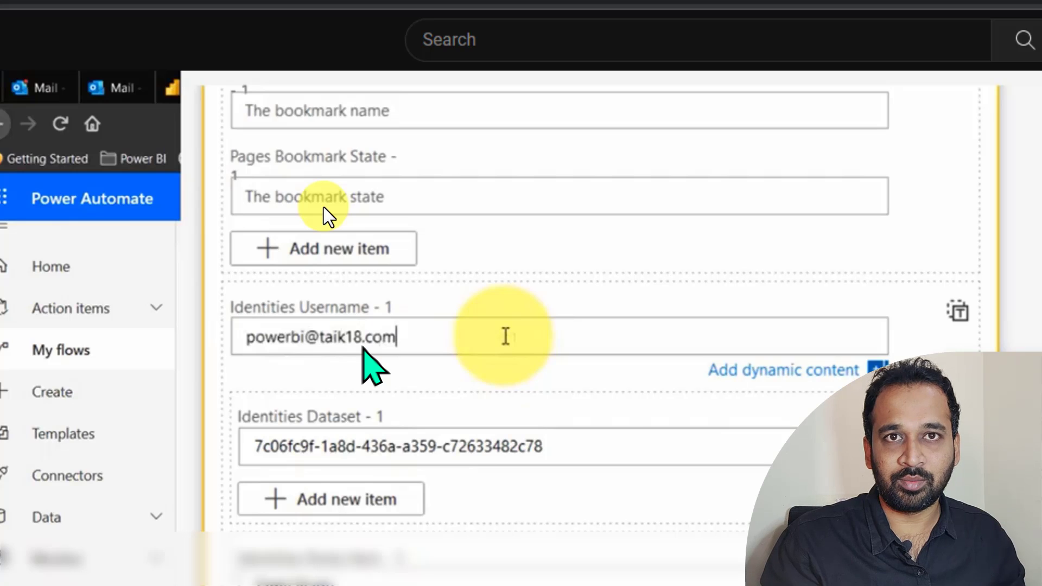
key(alt+Tab)
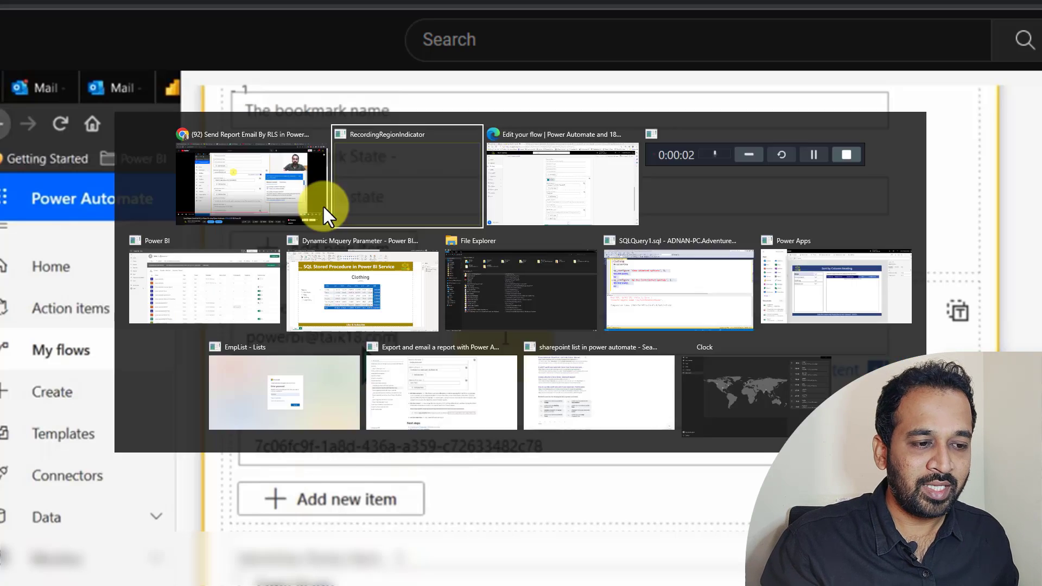
key(alt+Tab)
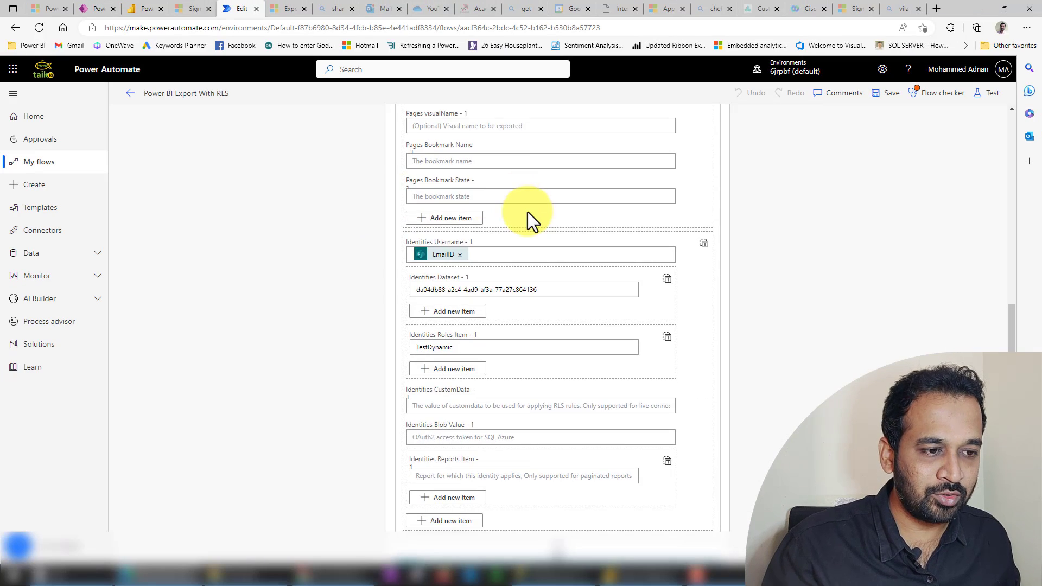
Step: Review the export action and show the advanced options of Send an email notification (V3) to check its attachment fields
scroll(528, 212, up, 10)
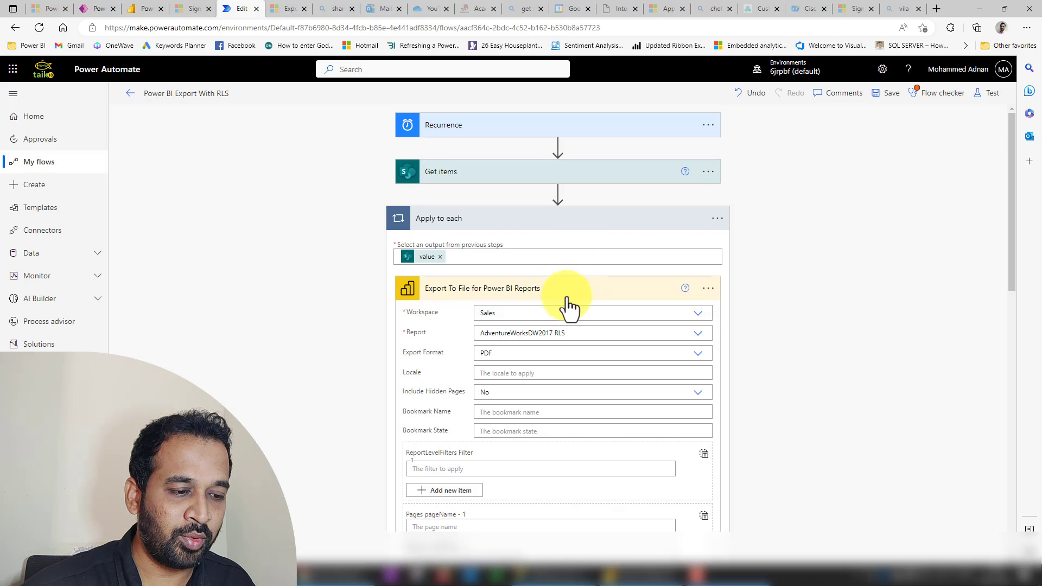
scroll(566, 304, down, 3)
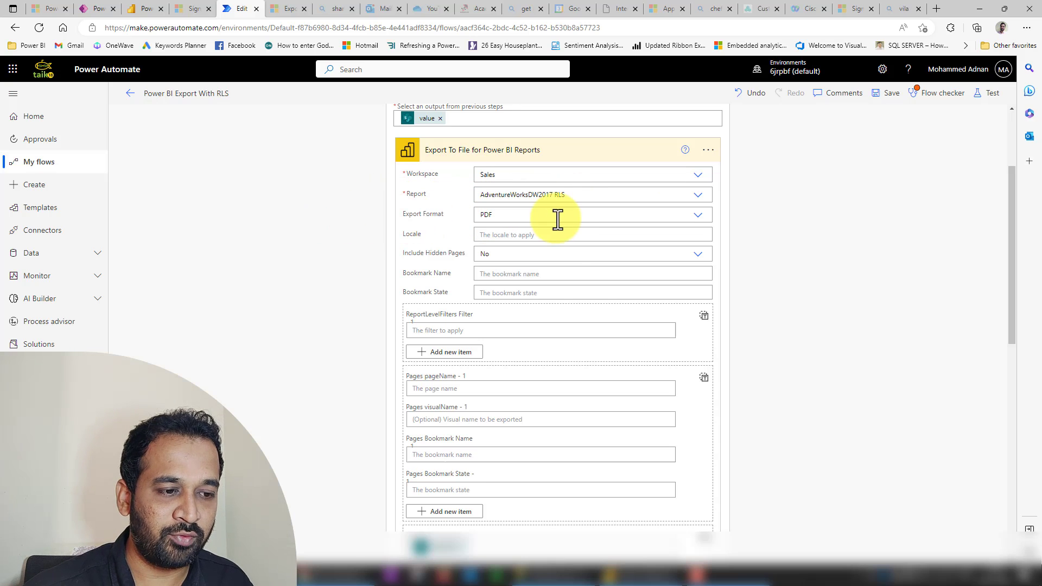
scroll(557, 310, down, 4)
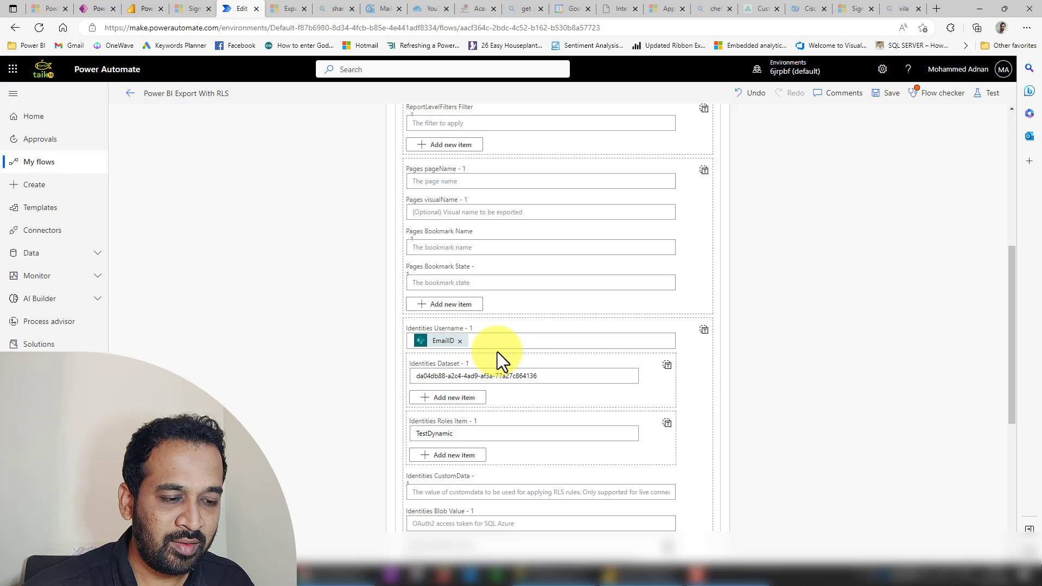
scroll(498, 352, down, 1)
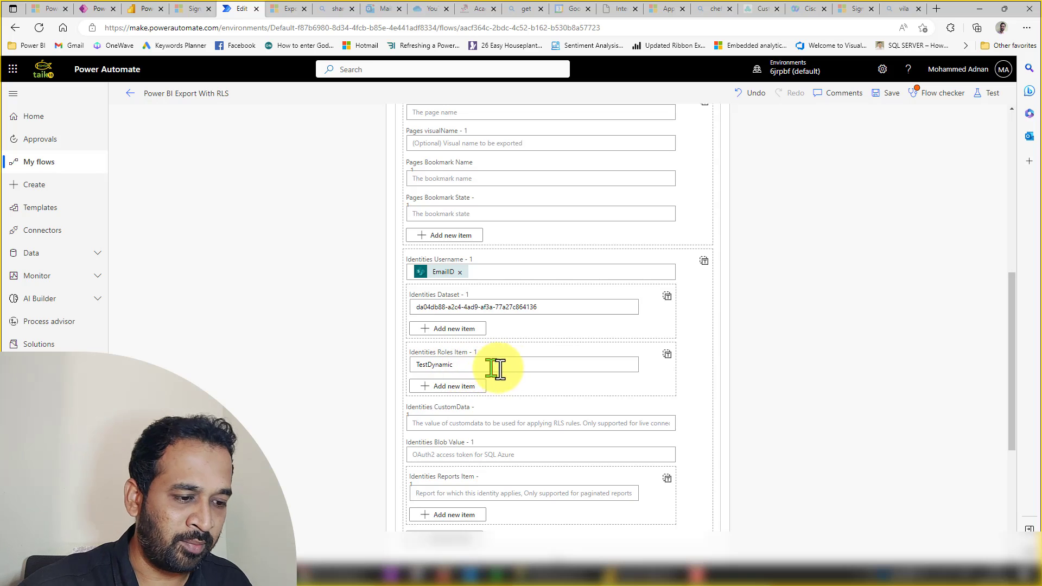
scroll(496, 367, down, 5)
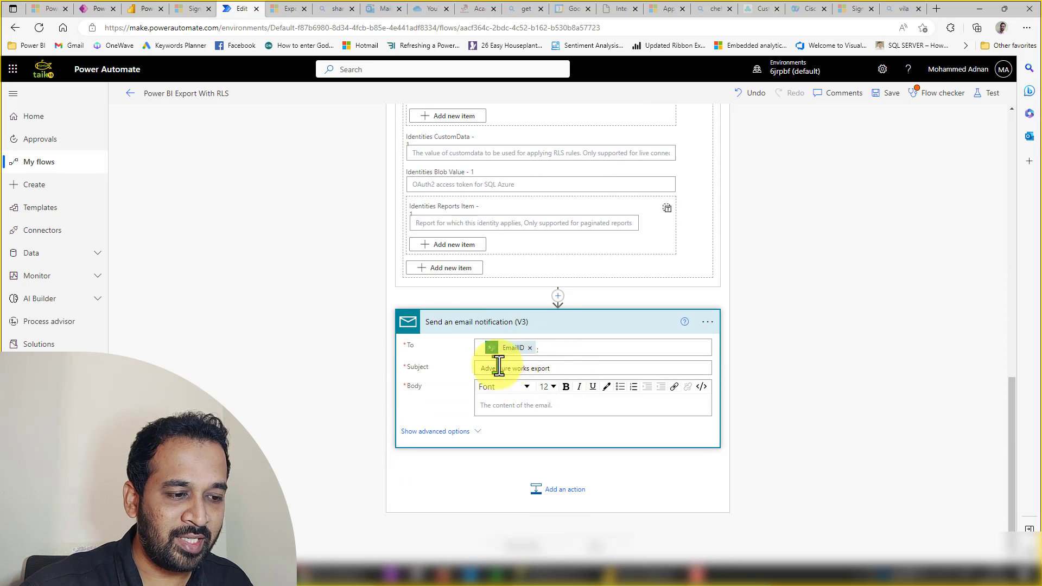
click(479, 431)
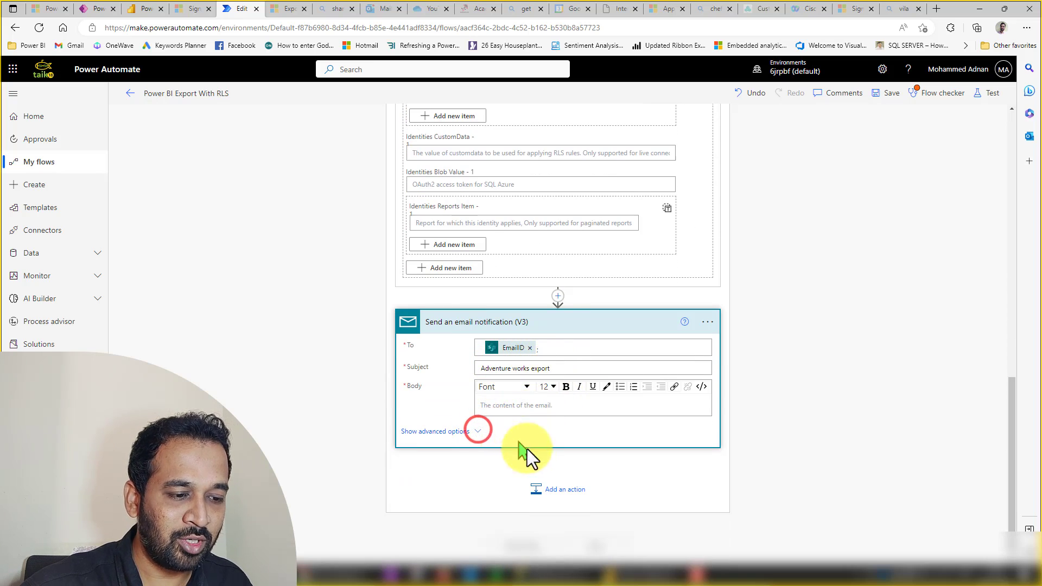
scroll(553, 436, down, 3)
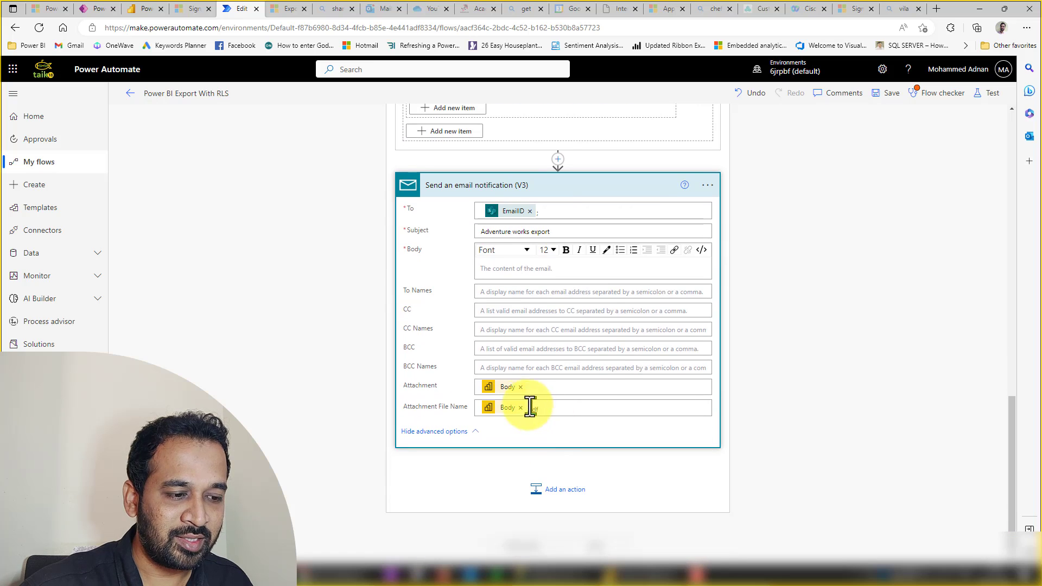
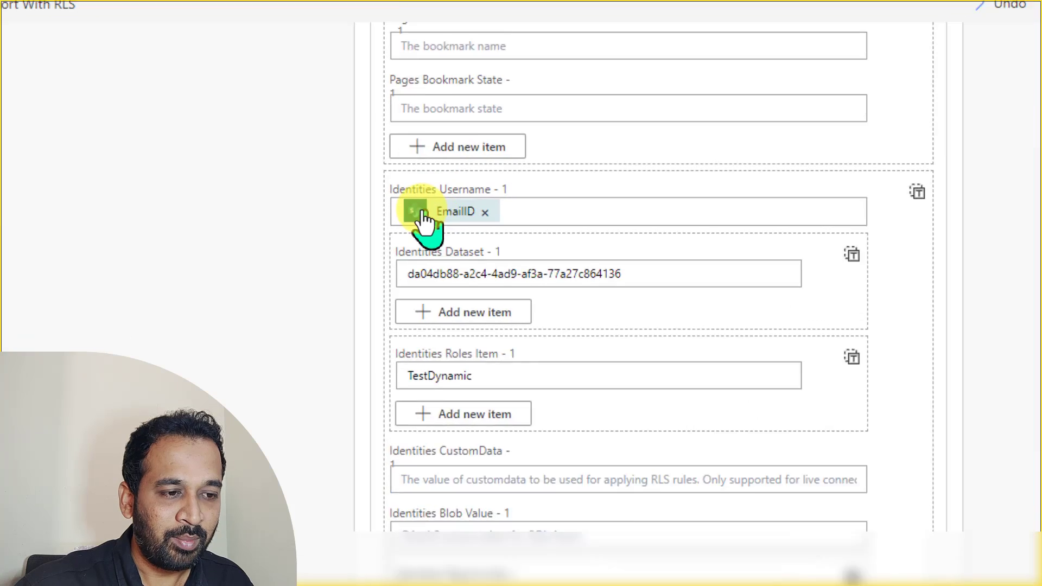
Step: Open the dynamic content for Identities Username and look through the available Get items fields
click(479, 211)
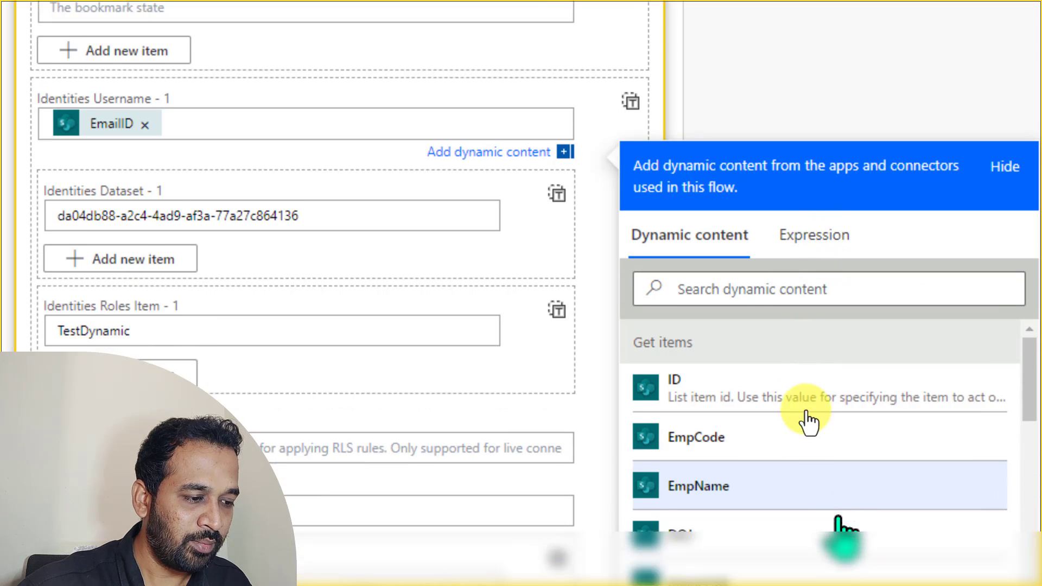
scroll(839, 521, down, 1)
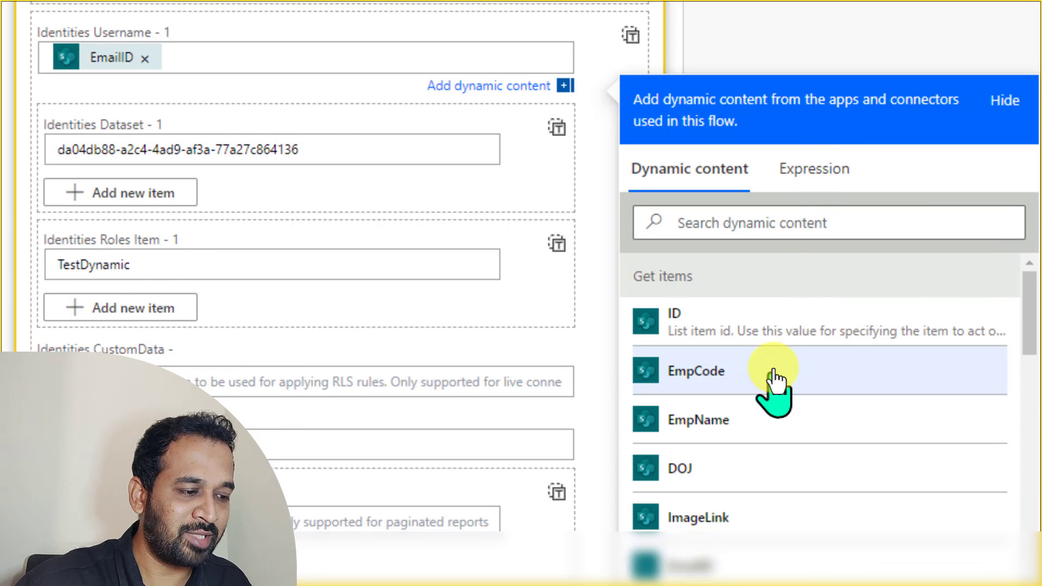
scroll(763, 465, down, 1)
click(742, 519)
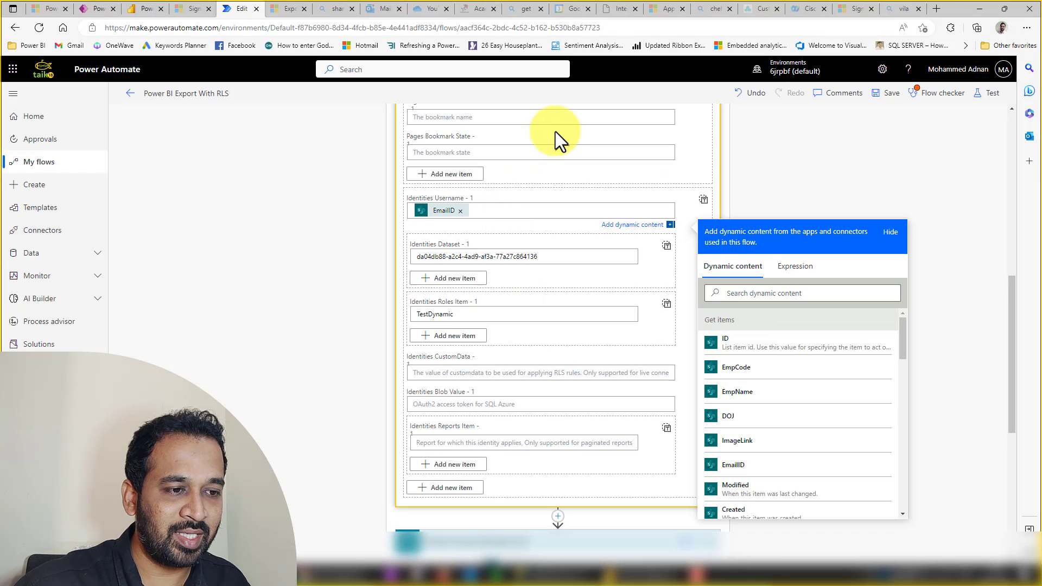
Step: Open the dynamic content for the email notification's To field and find the EmailID column among the Get items fields
scroll(556, 132, up, 7)
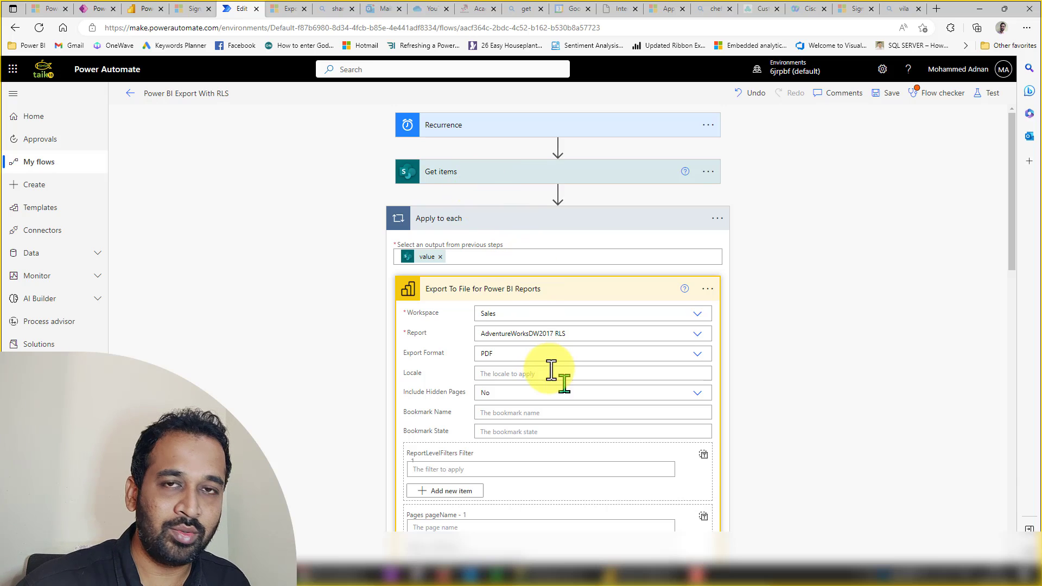
scroll(563, 372, down, 3)
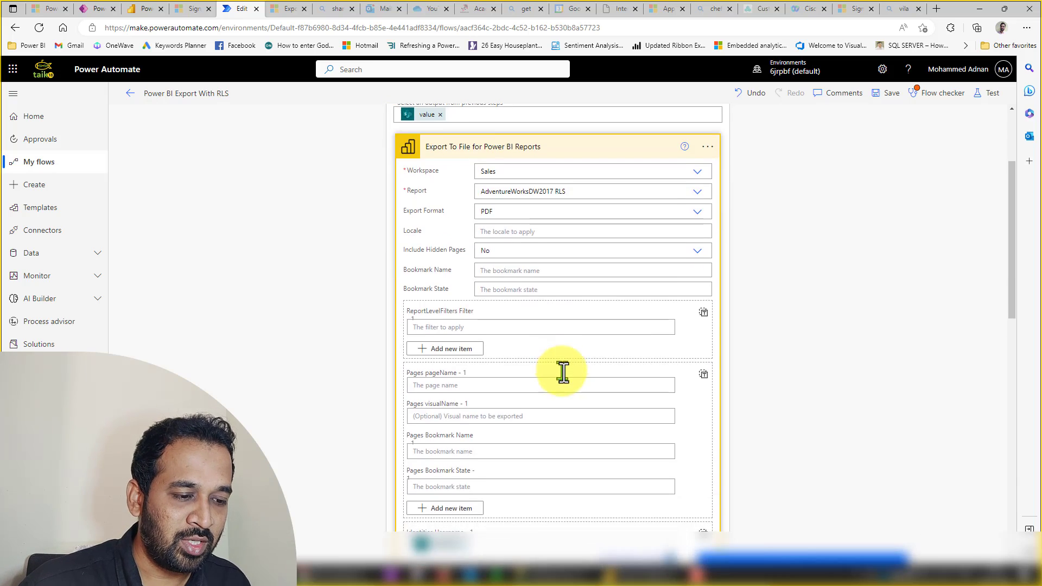
scroll(563, 373, down, 3)
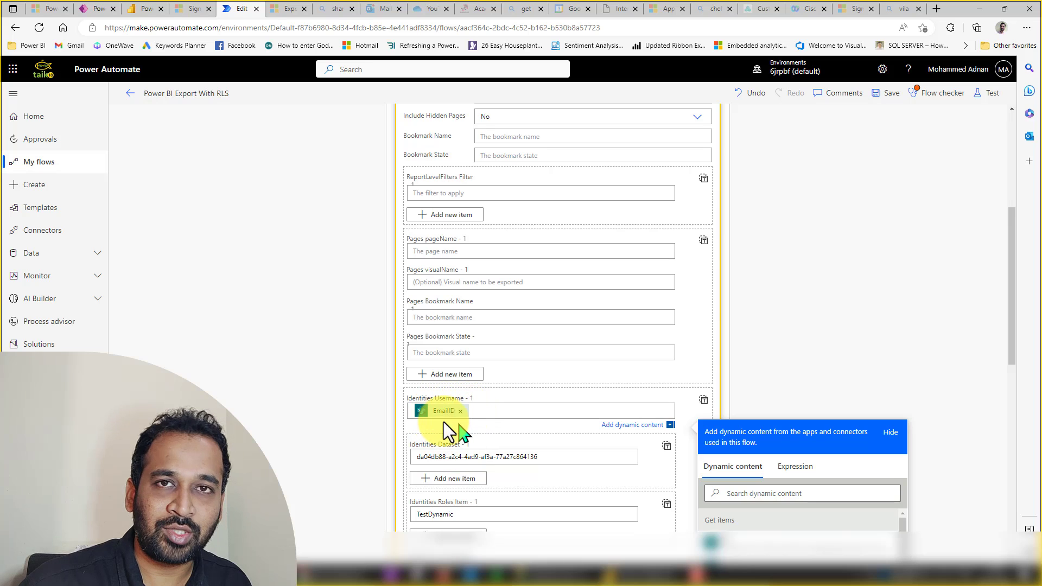
scroll(494, 429, down, 9)
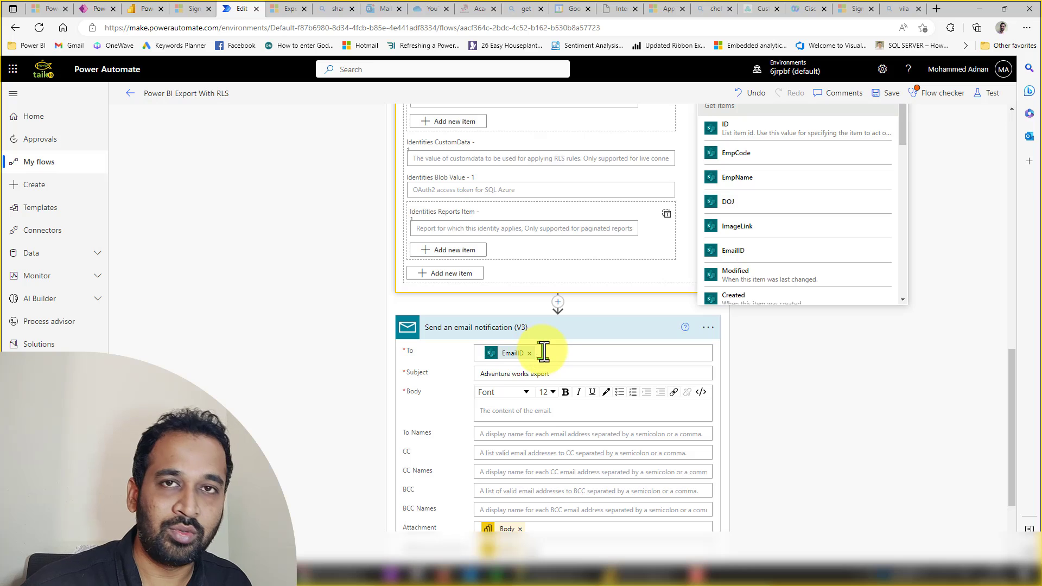
click(544, 353)
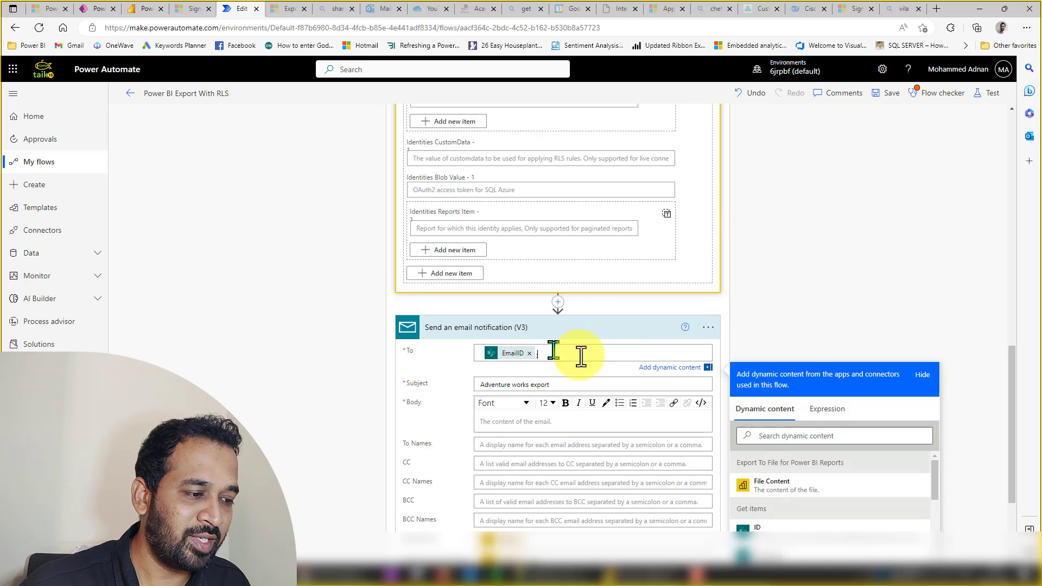
scroll(918, 491, down, 3)
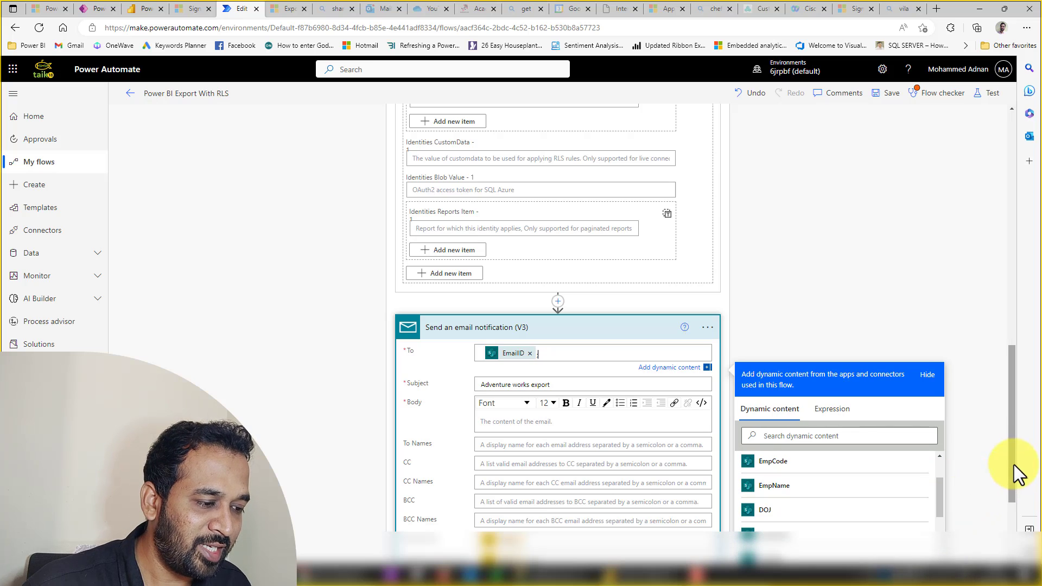
scroll(885, 510, down, 3)
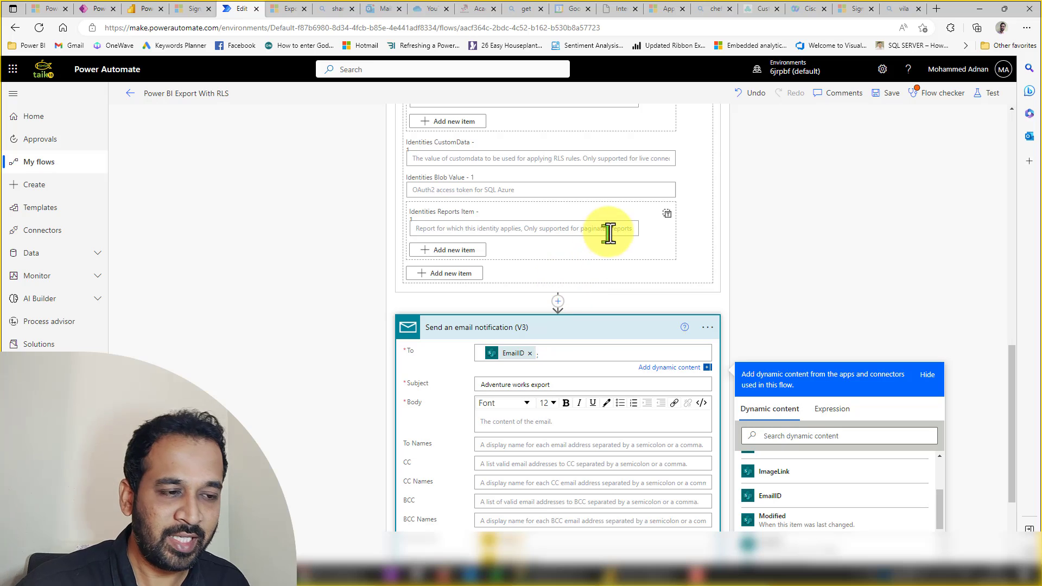
Step: Review the whole flow again from the Recurrence trigger down to the export action's Identities settings
scroll(706, 196, up, 6)
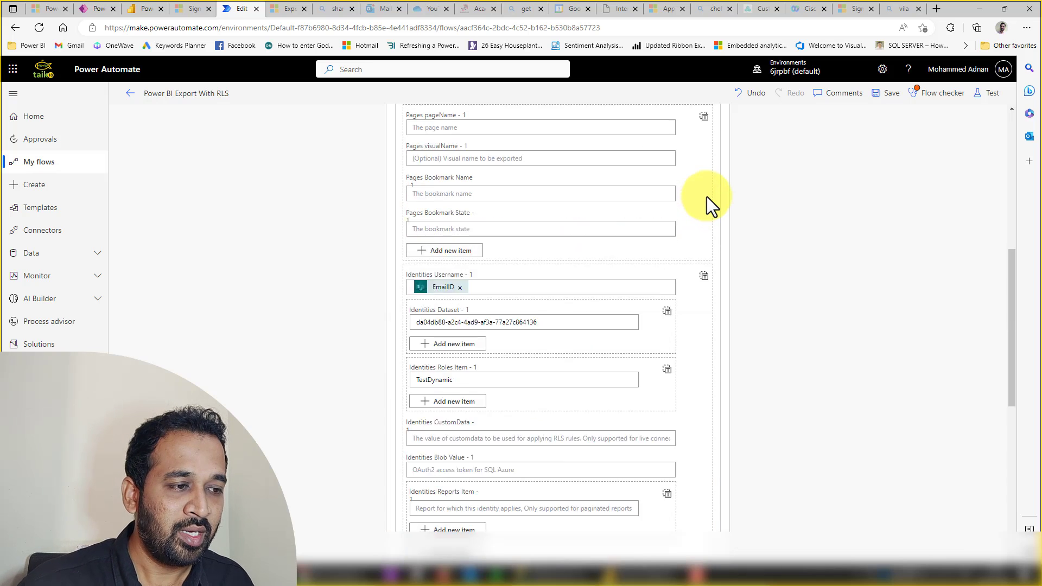
scroll(707, 196, up, 6)
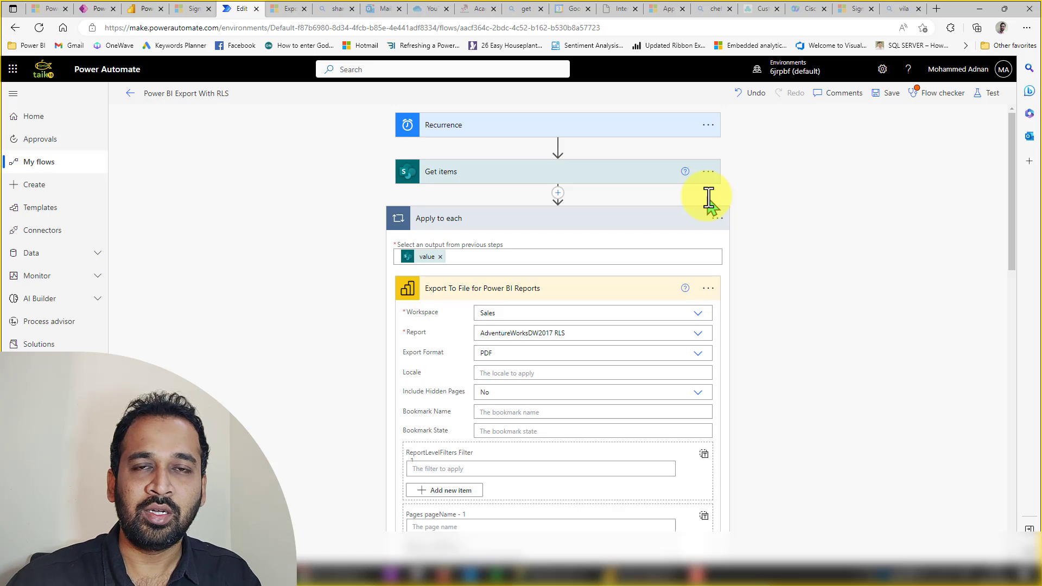
scroll(597, 358, down, 5)
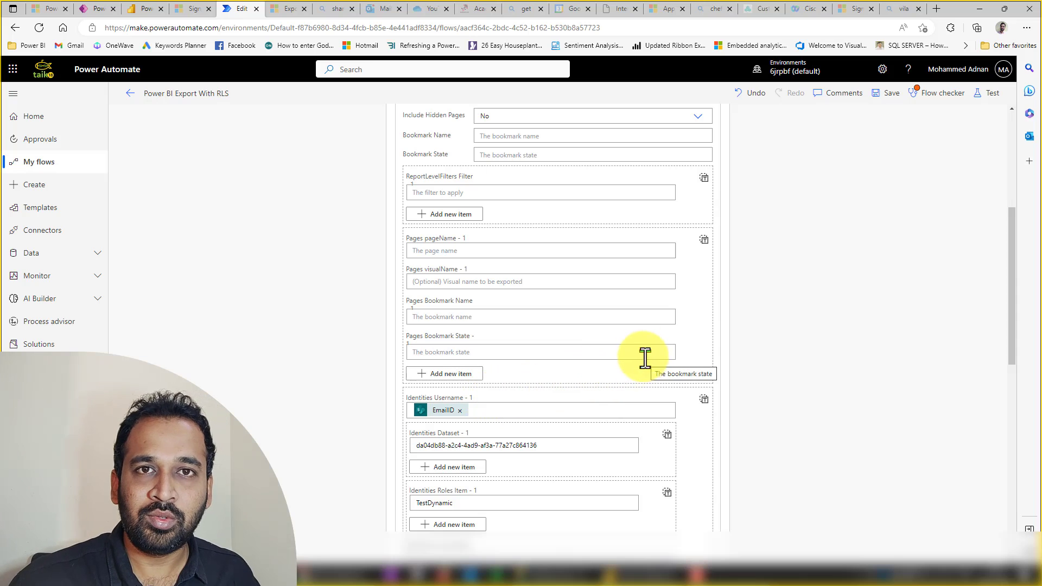
scroll(651, 353, up, 5)
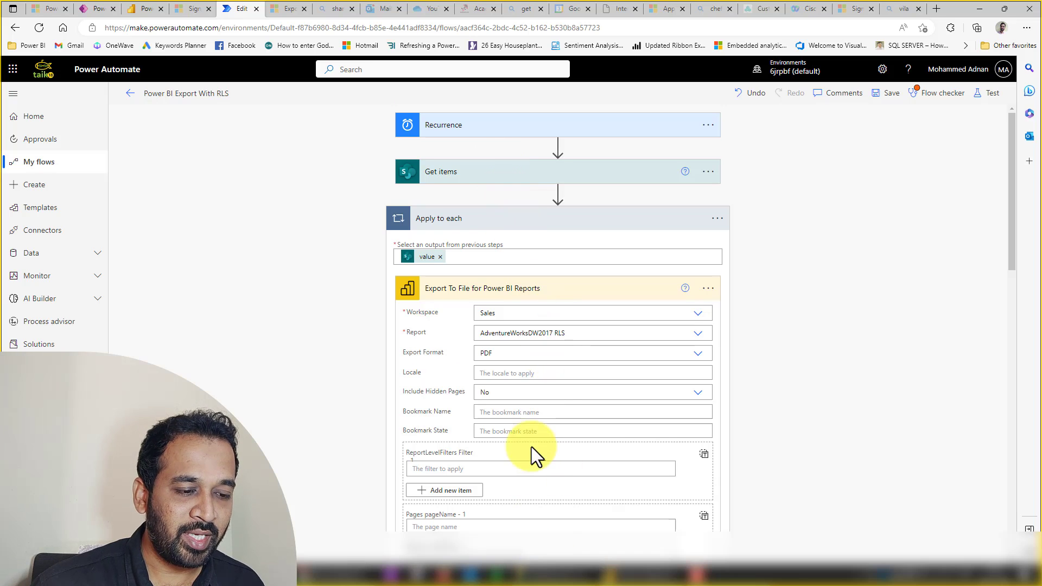
scroll(532, 447, down, 5)
scroll(525, 392, down, 1)
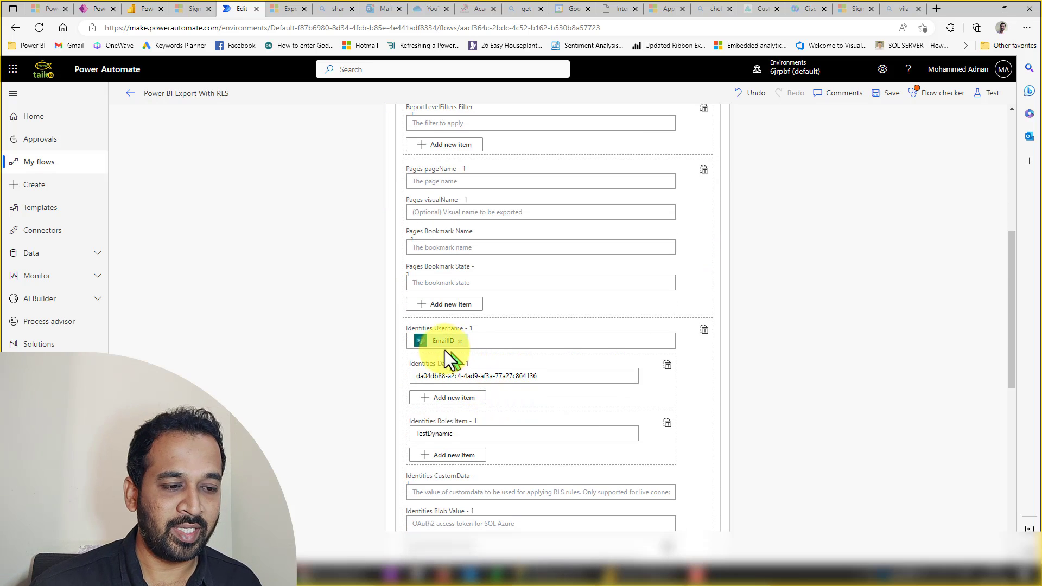